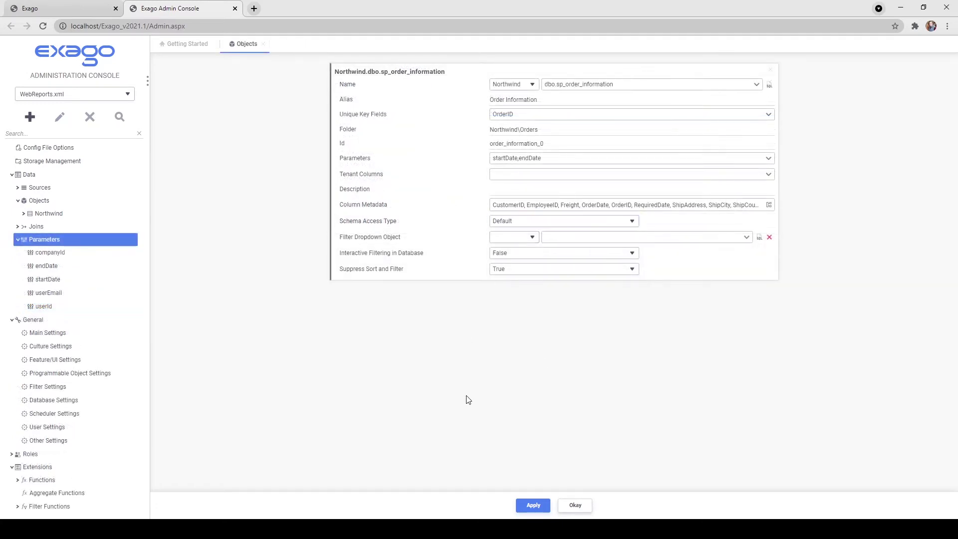
Apply the current settings of the dbo.sp_order_information data object
click(533, 506)
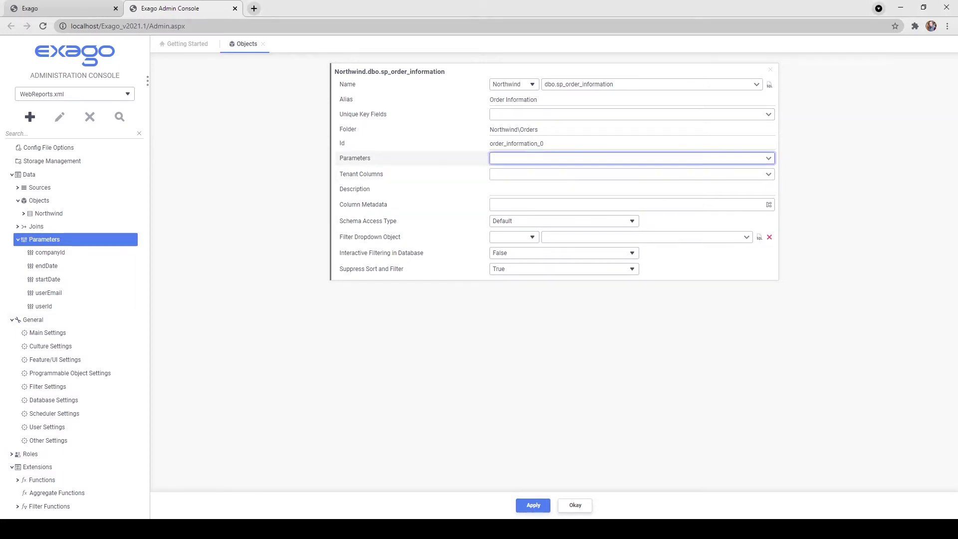
click(513, 159)
click(521, 250)
click(521, 250)
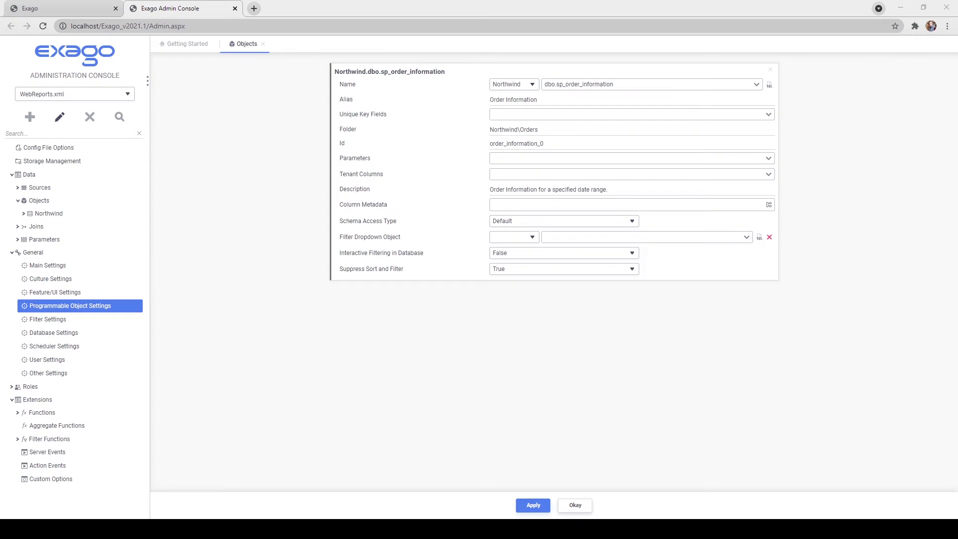
Add a new parameter named startDate and set its type to date
click(17, 240)
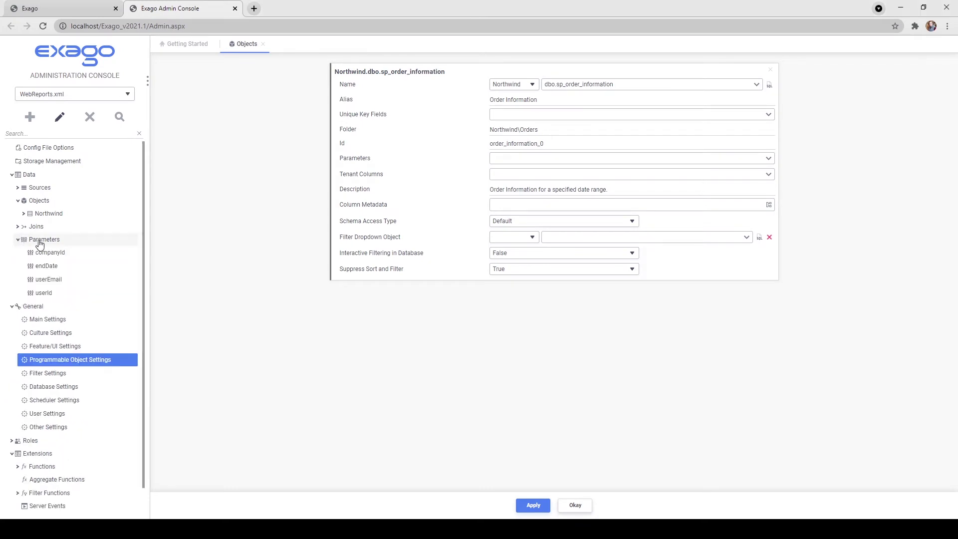
click(43, 240)
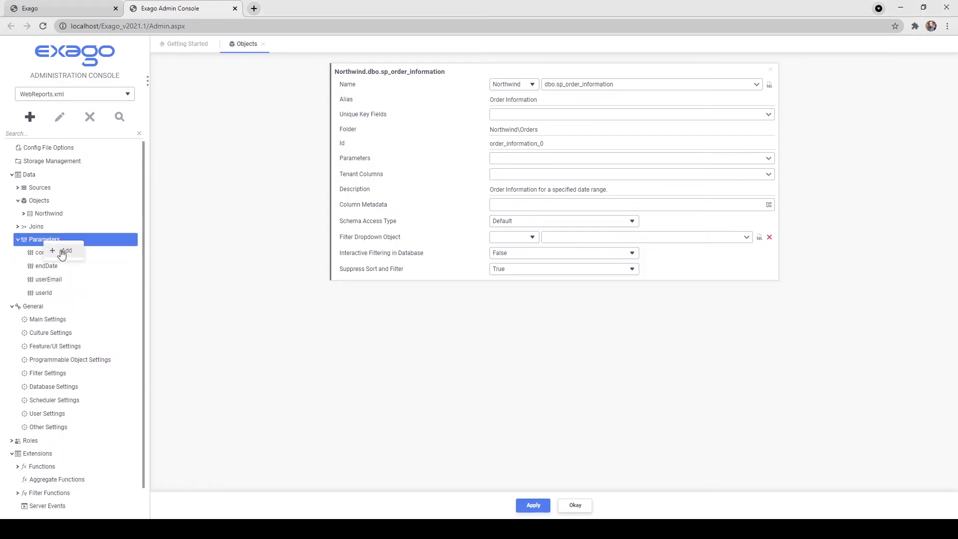
click(494, 86)
text(startDate)
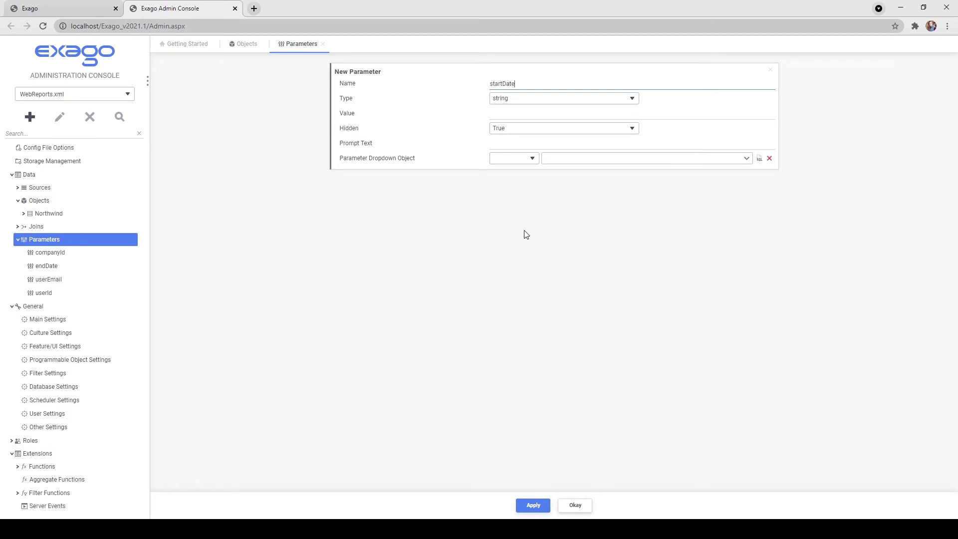
key(Tab)
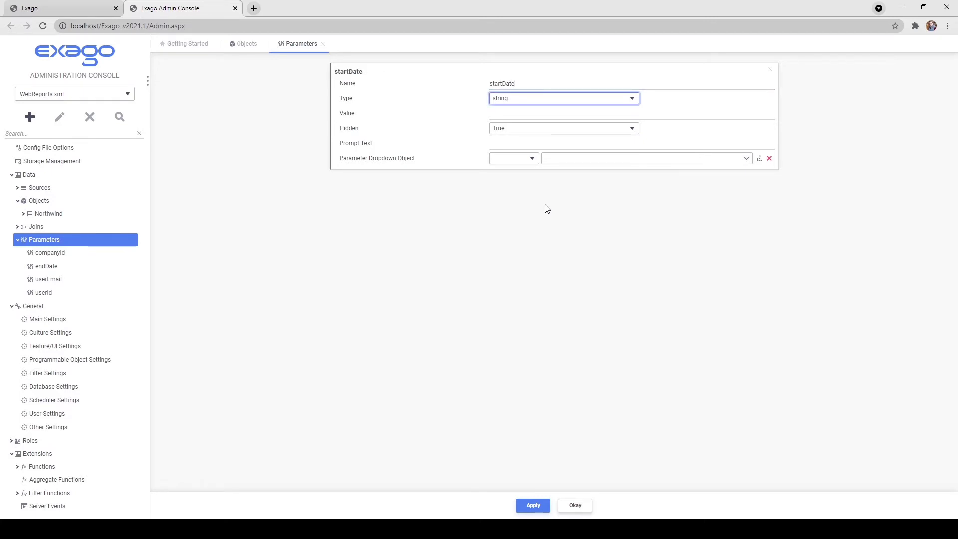
key(d)
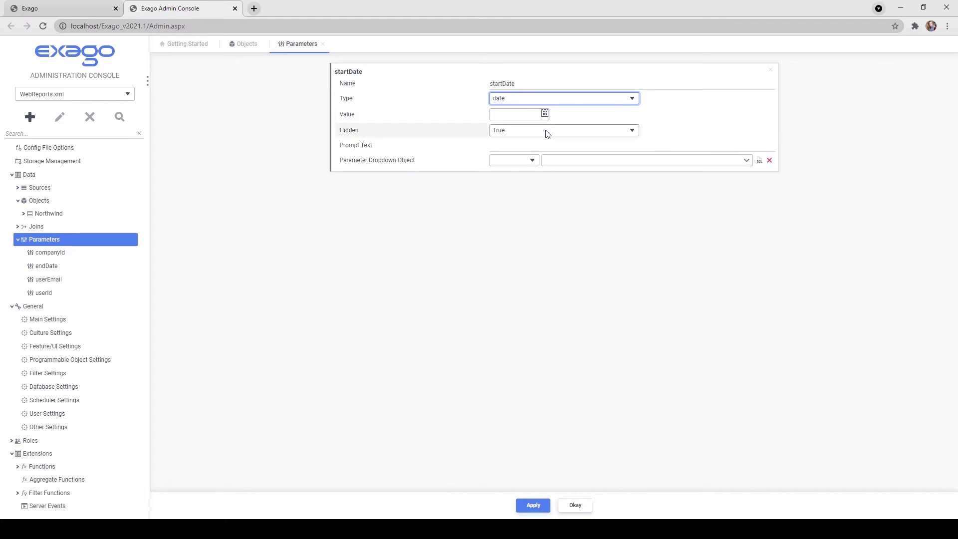
Set the startDate parameter's Hidden option to False and its prompt text to "Enter a start date."
click(546, 132)
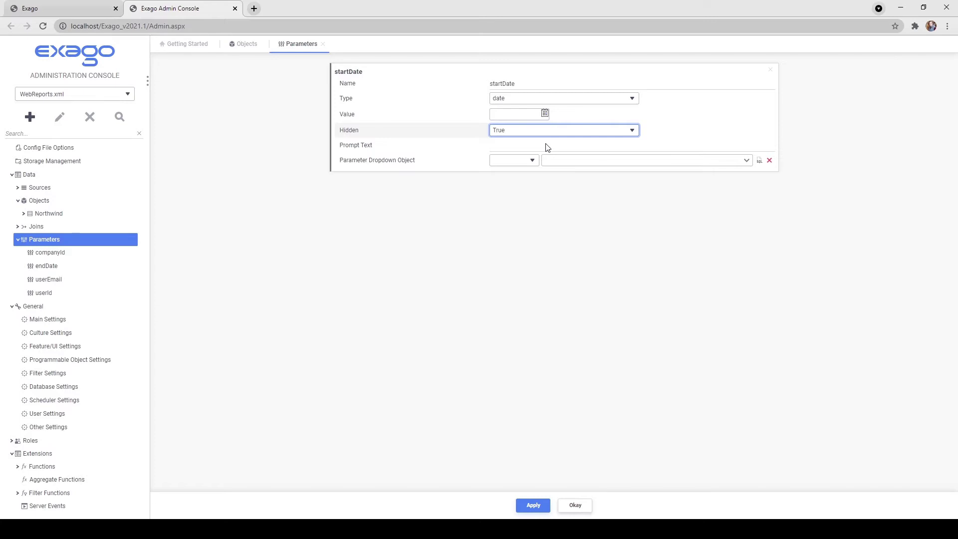
click(540, 148)
click(540, 148)
text(Enter a star)
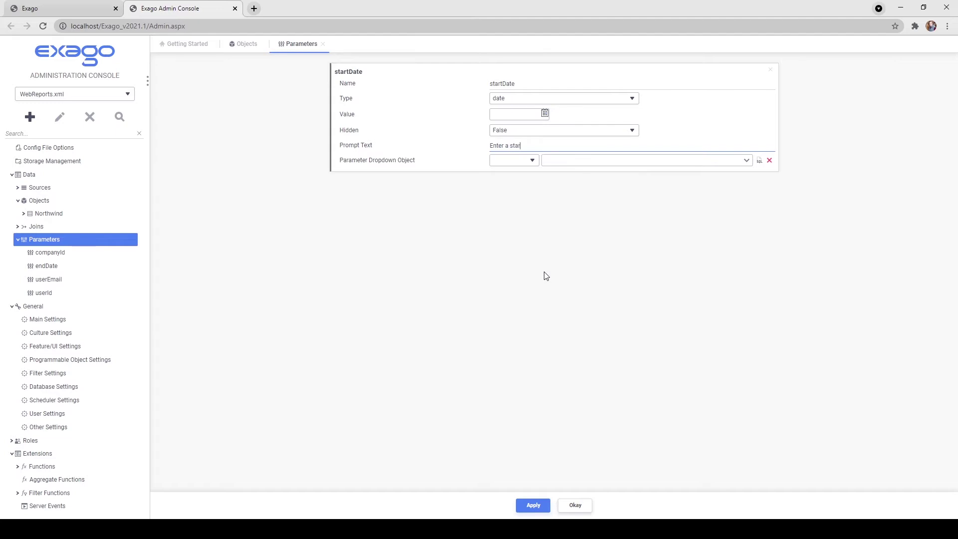
text(t date.)
click(546, 276)
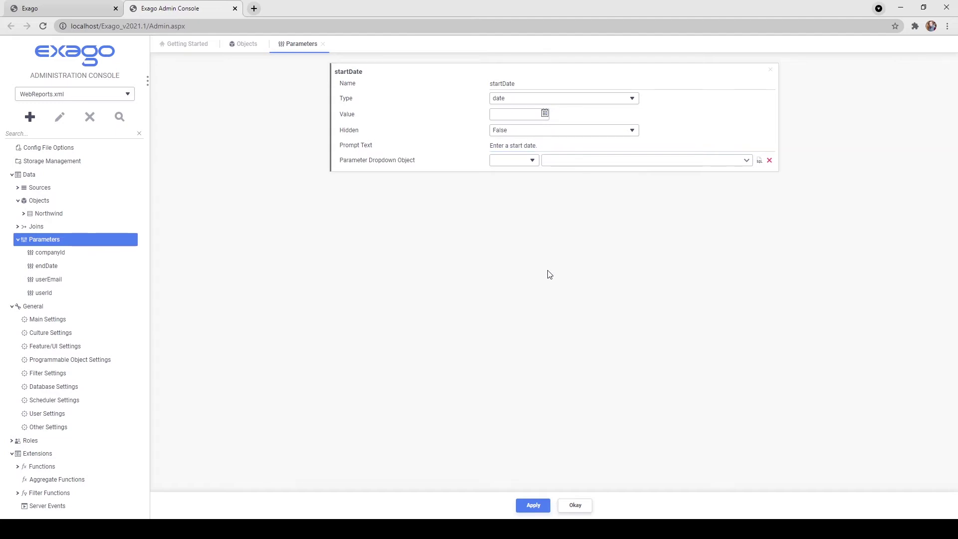
Set the startDate parameter's dropdown object to dbo.Orders from the Northwind source
click(532, 160)
click(525, 175)
click(747, 160)
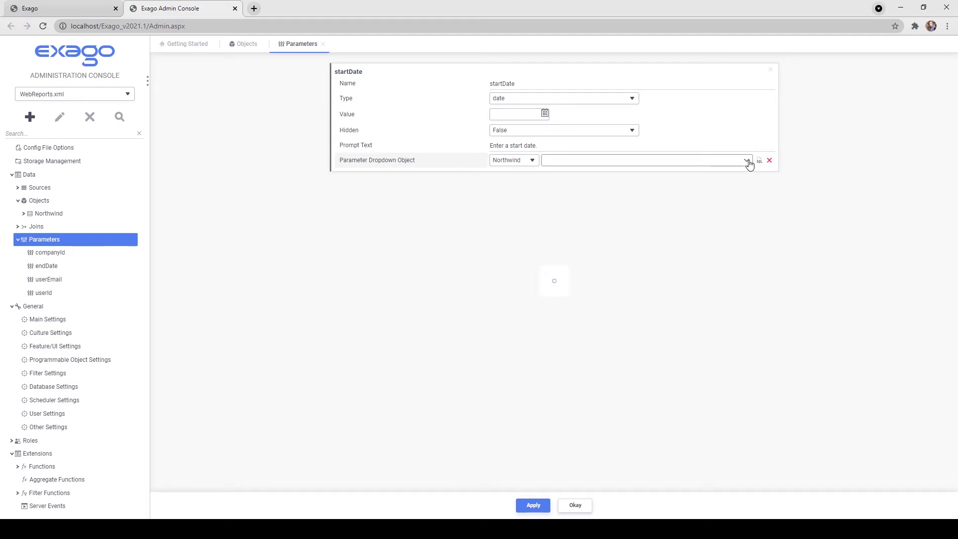
click(579, 201)
scroll(569, 234, down, 2)
click(562, 250)
click(613, 313)
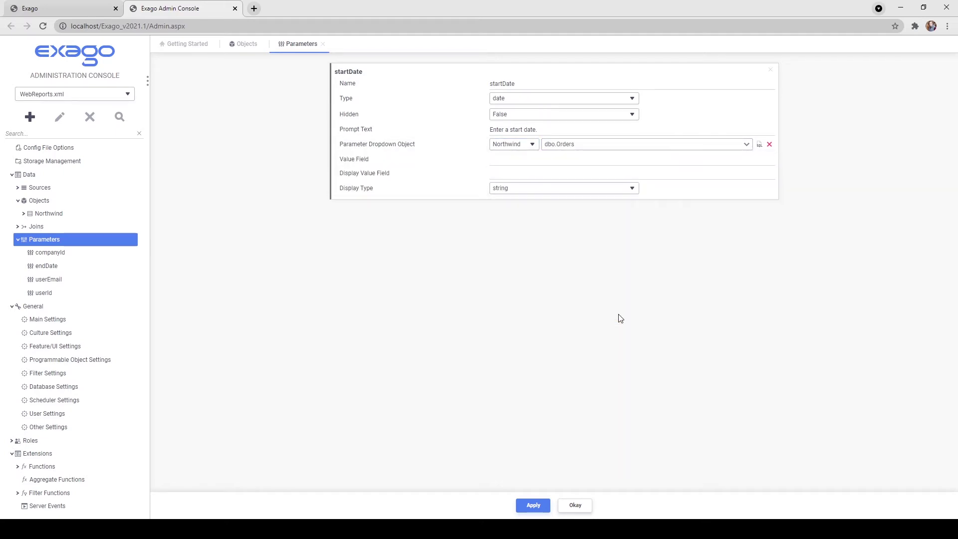
Use OrderDate as both the value and display value field, set the display type to date, and apply the parameter
click(522, 161)
text(O)
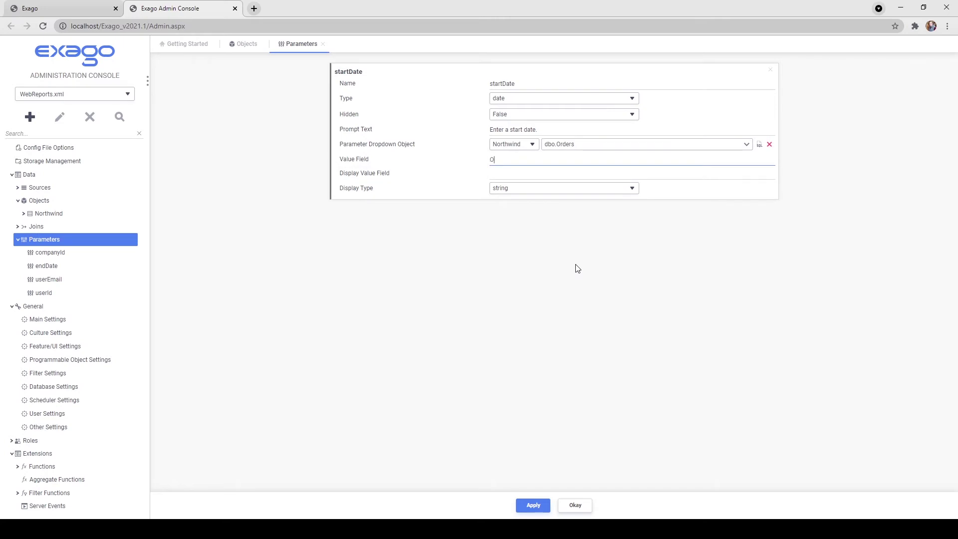
text(rderDate)
key(Tab)
text(OrderDate)
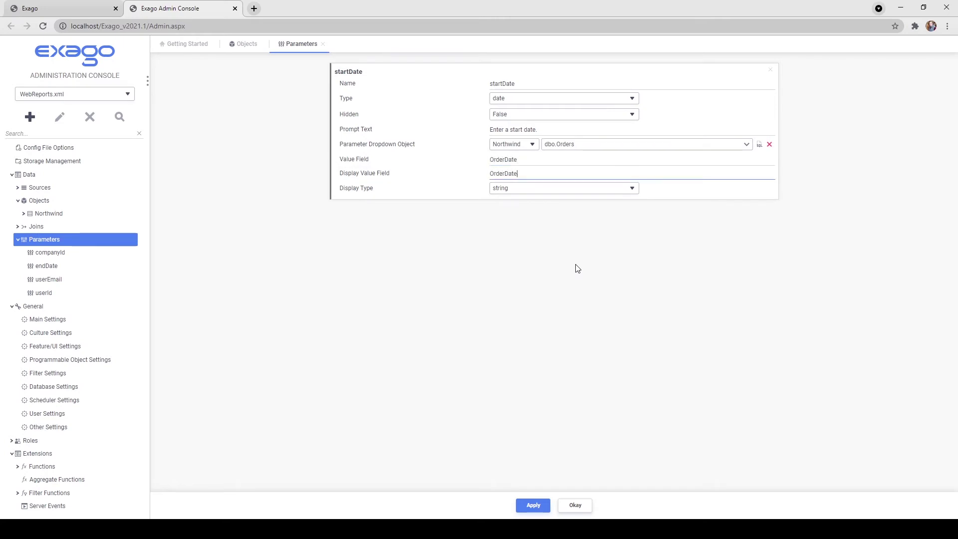
click(533, 188)
click(531, 211)
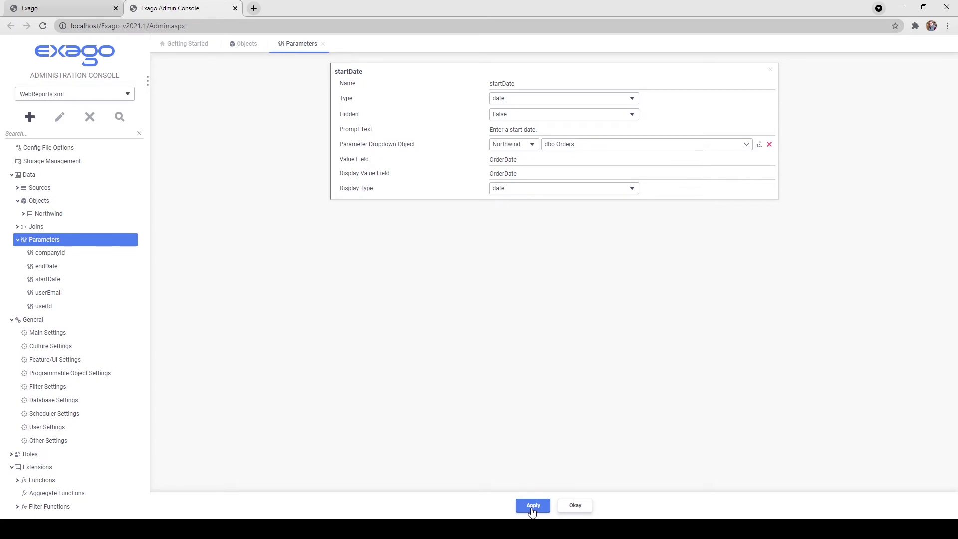
Assign startDate and endDate, in that order, as the parameters of the dbo.sp_order_information object
click(70, 266)
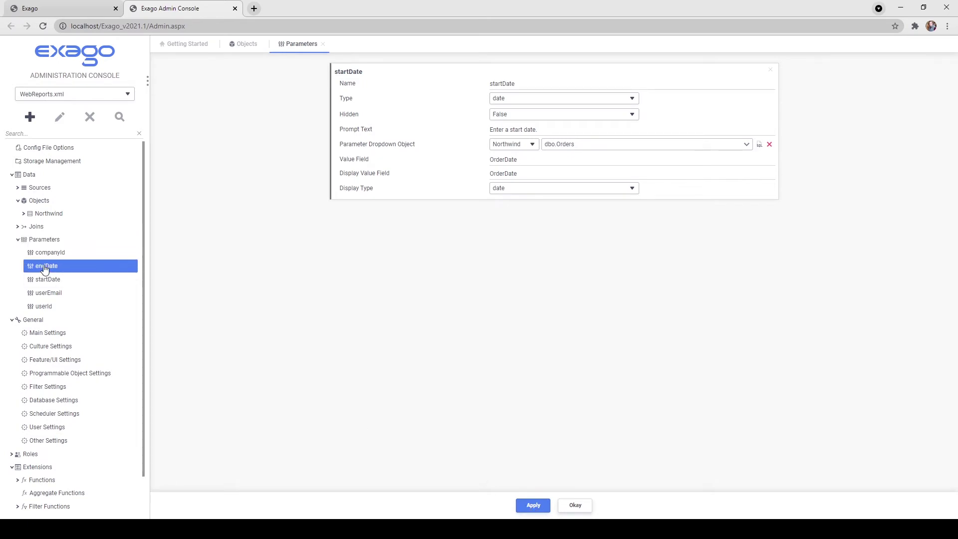
click(75, 282)
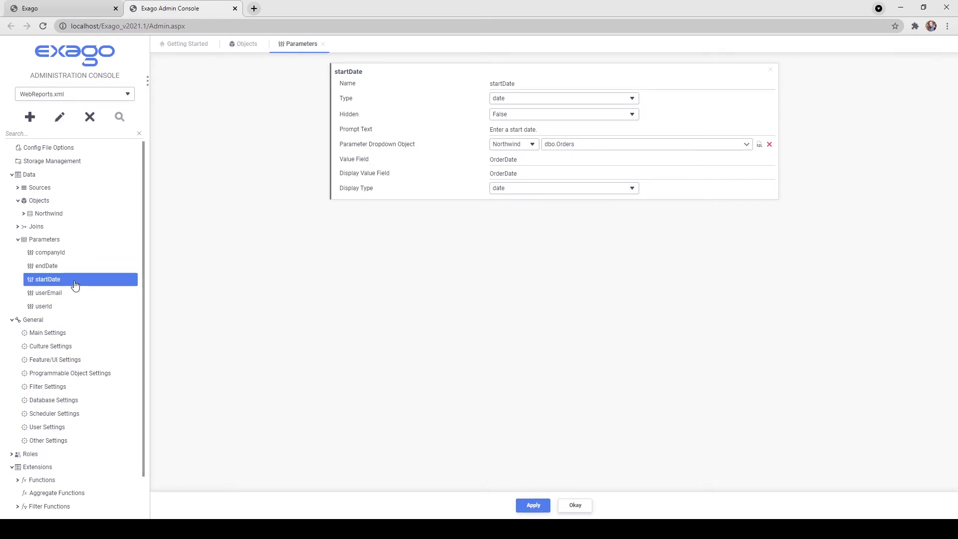
click(241, 49)
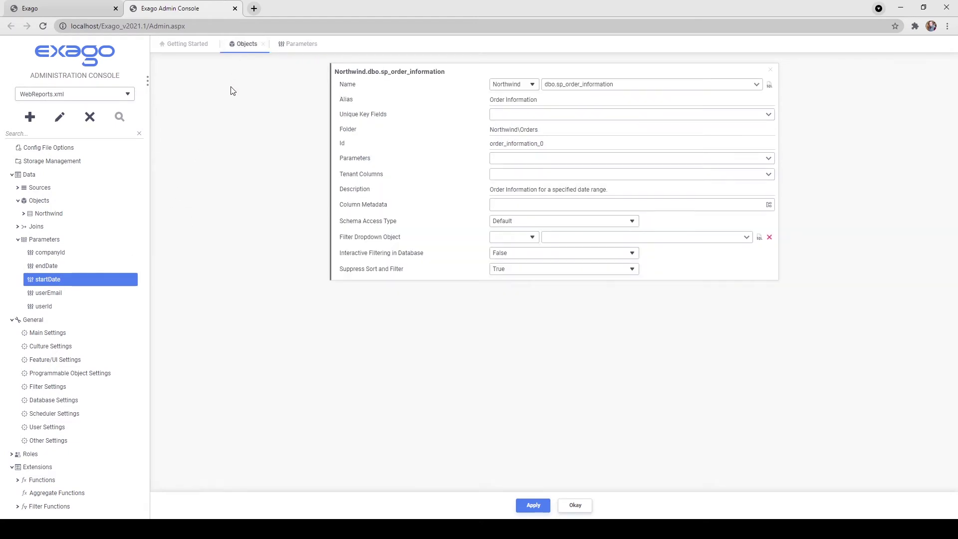
click(513, 160)
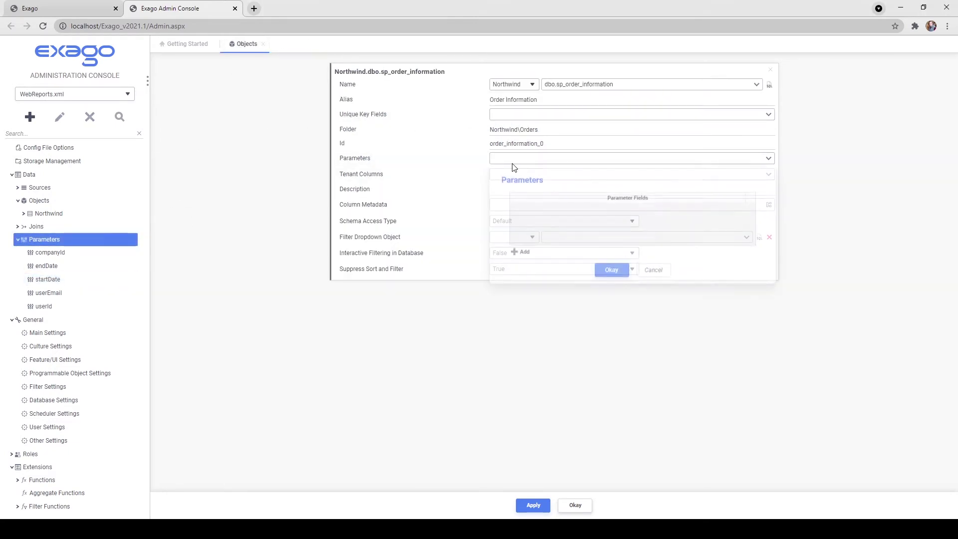
click(521, 253)
click(520, 254)
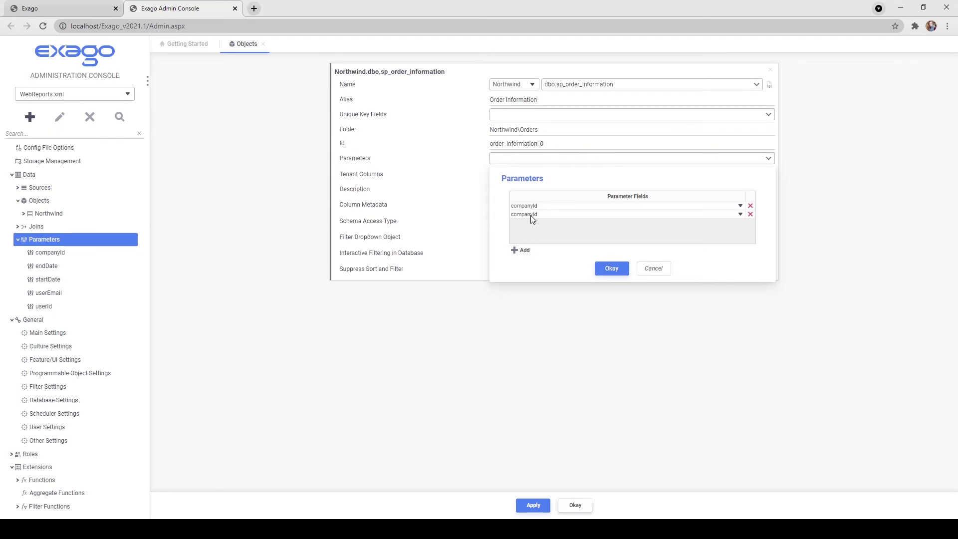
click(531, 228)
click(528, 215)
click(527, 229)
click(606, 271)
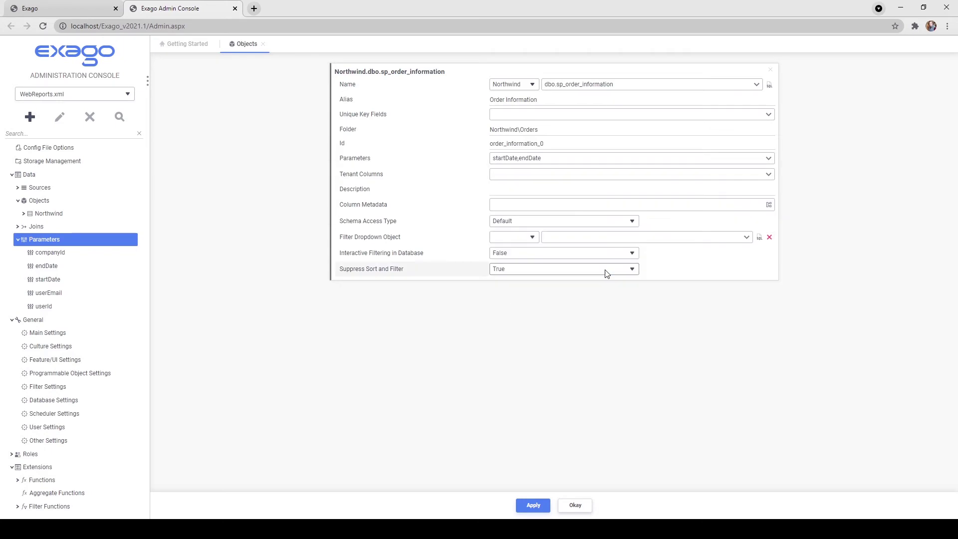
Set OrderID as the unique key field of the dbo.sp_order_information object
click(532, 117)
click(523, 186)
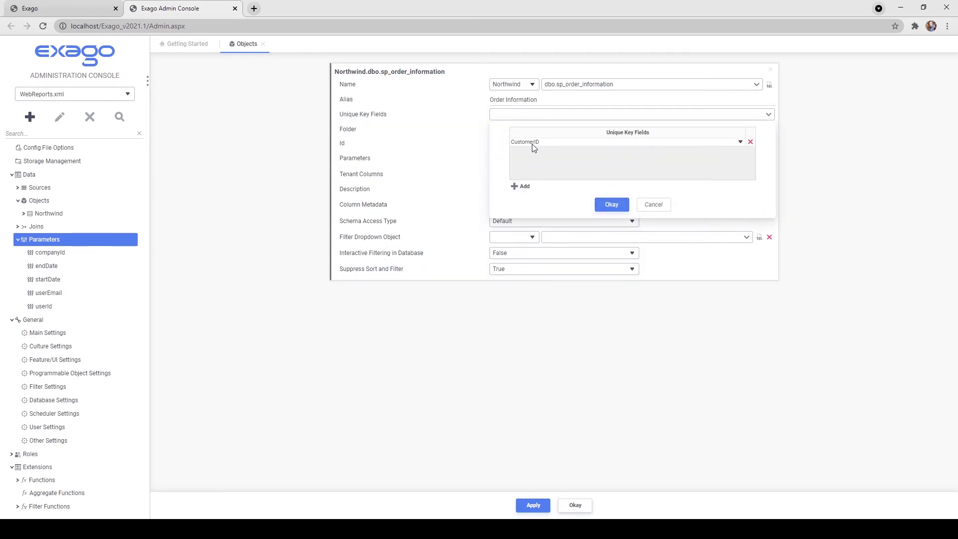
click(535, 181)
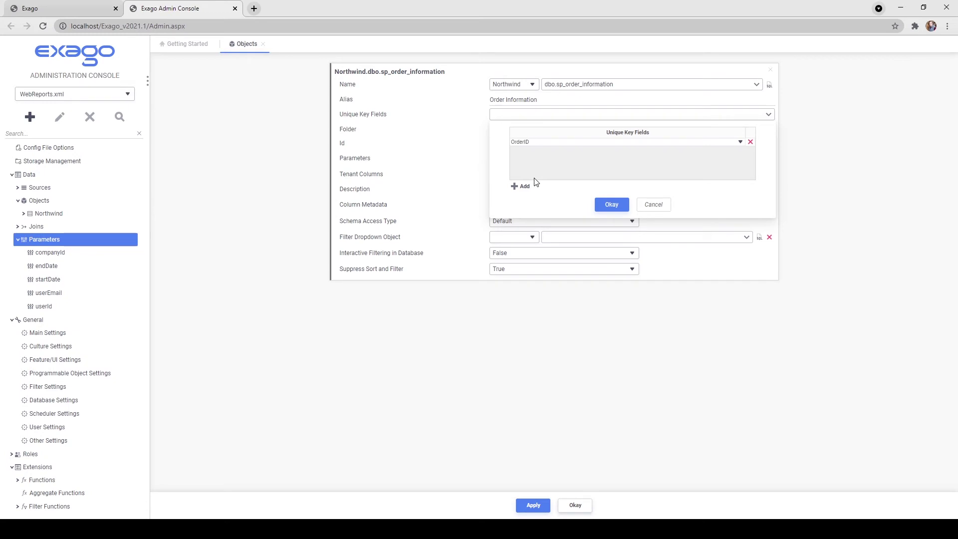
click(610, 205)
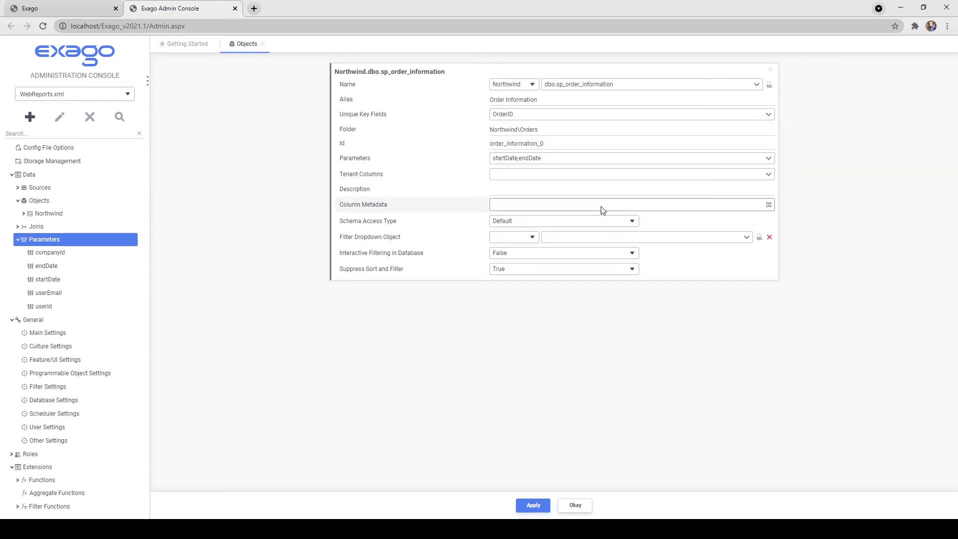
Open the object's column metadata and read the schema to load its columns
click(524, 208)
click(334, 465)
click(536, 314)
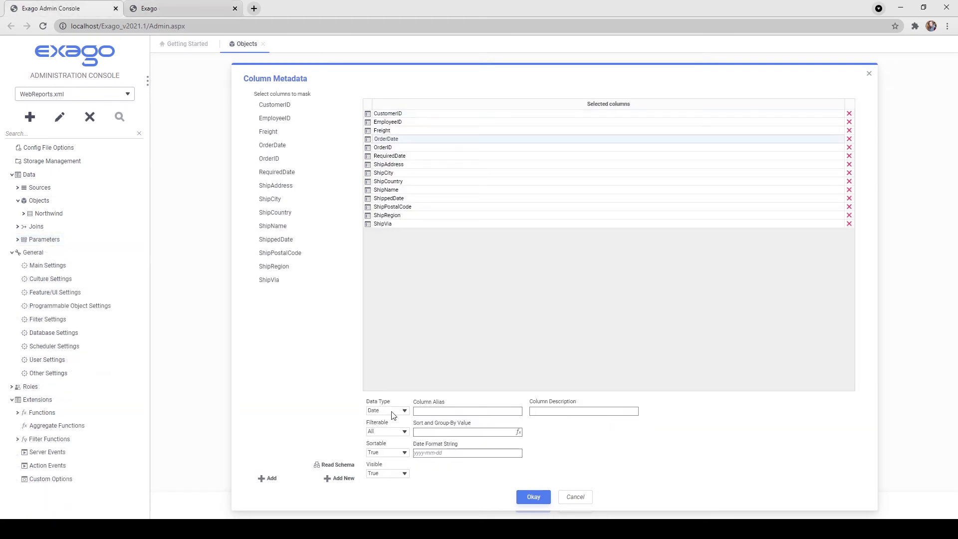
Set the RequiredDate column's data type to Datetime and its alias to "Date Required"
click(399, 155)
click(398, 414)
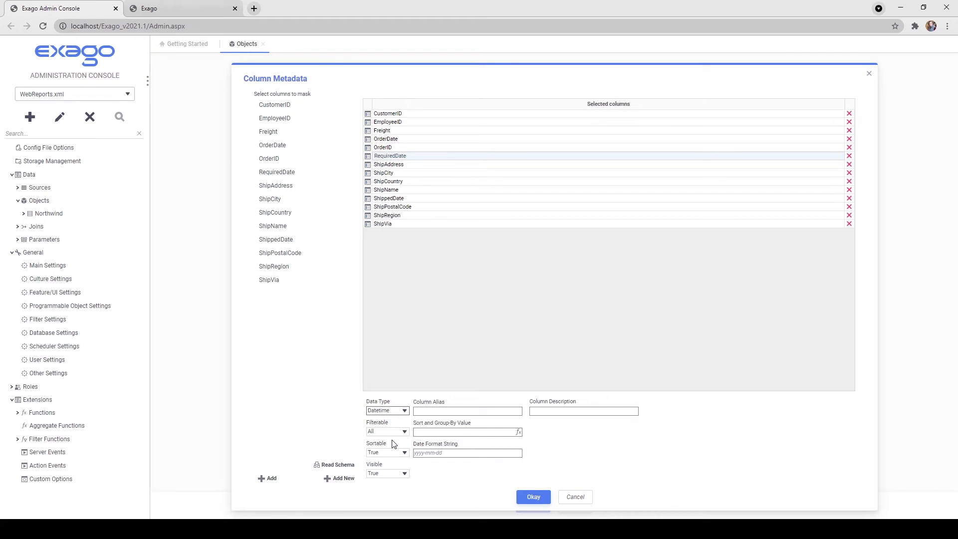
key(Down)
click(424, 412)
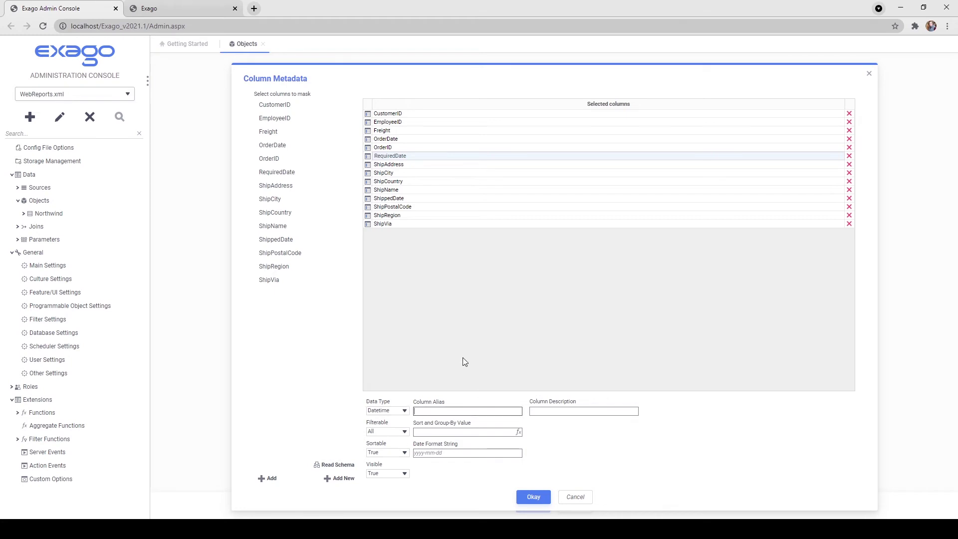
text(Date Required)
click(463, 359)
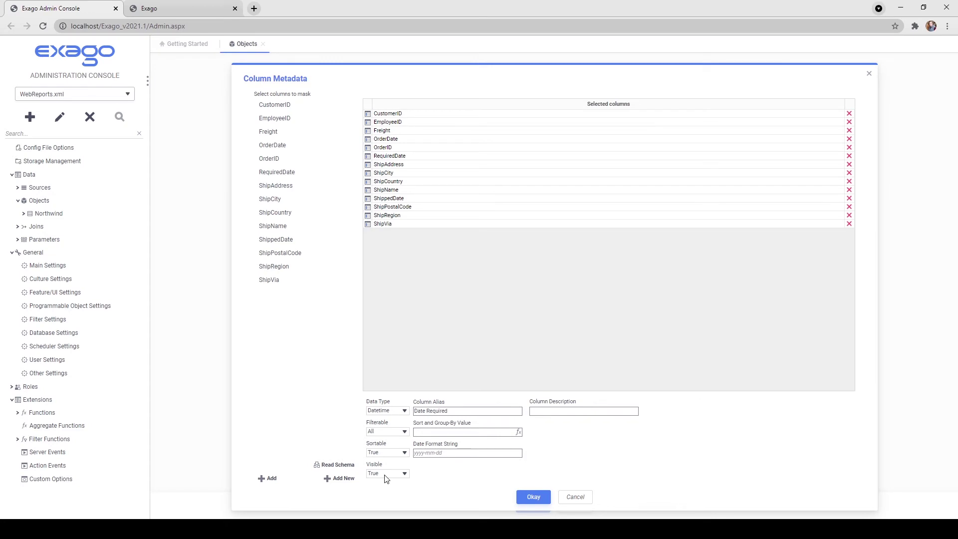
Describe the RequiredDate column as "Date order must be delivered by." and apply the data object's settings
click(460, 411)
click(530, 412)
text(Date order must be delivered by.)
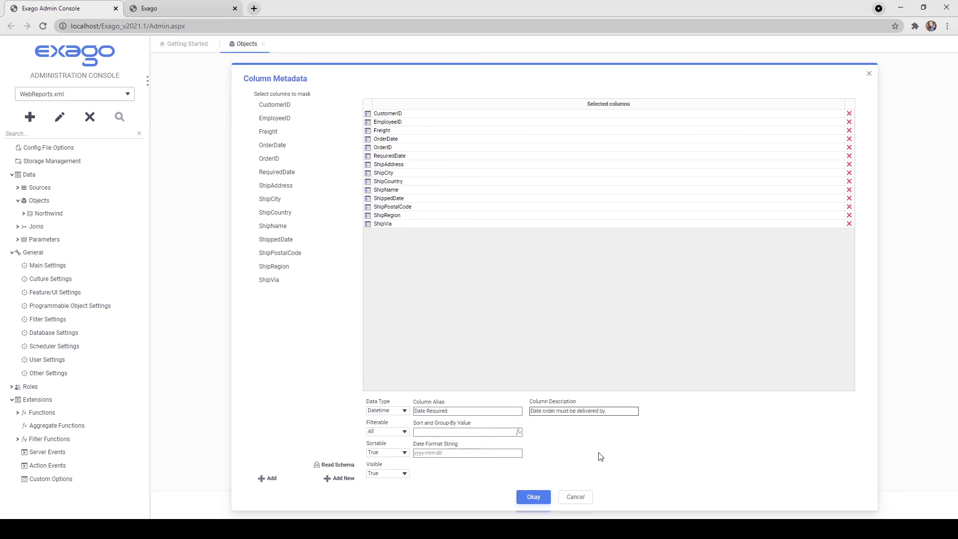
click(597, 454)
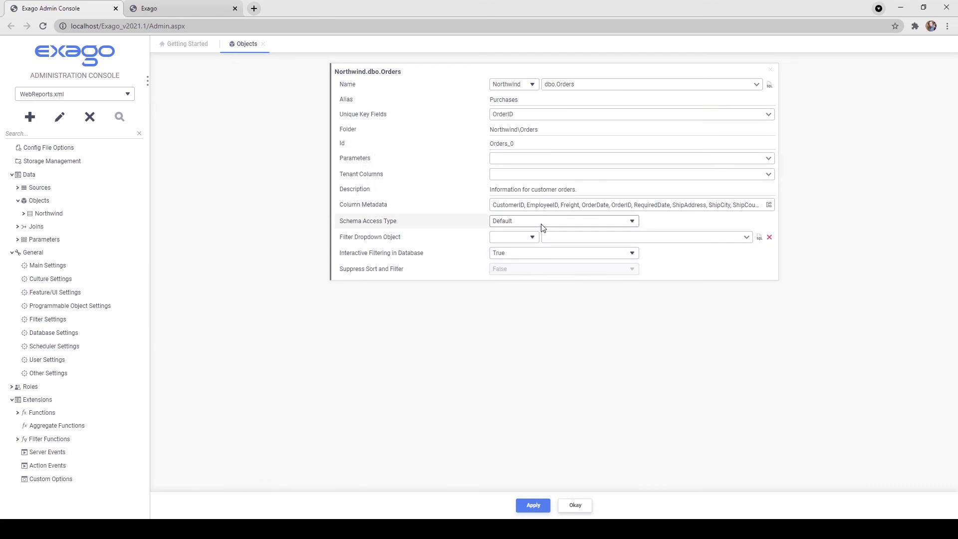
click(531, 508)
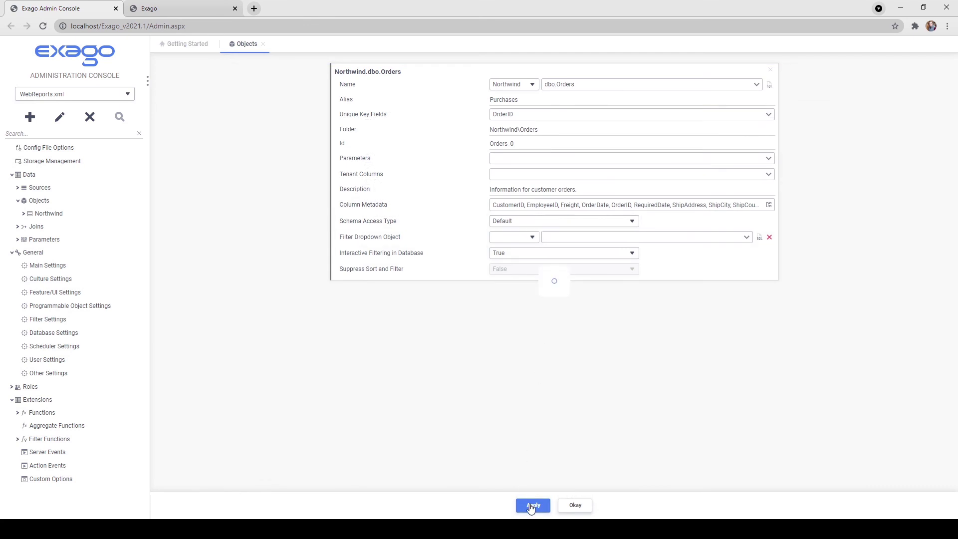